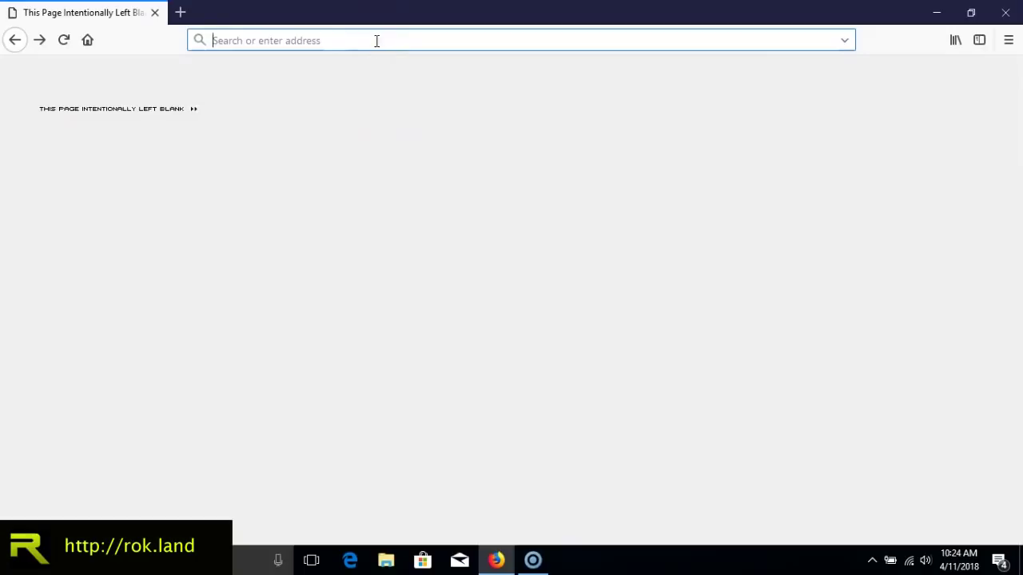
Step: Load the router's admin page at 192.168.36.1 in Firefox
text(192.168.36.1/)
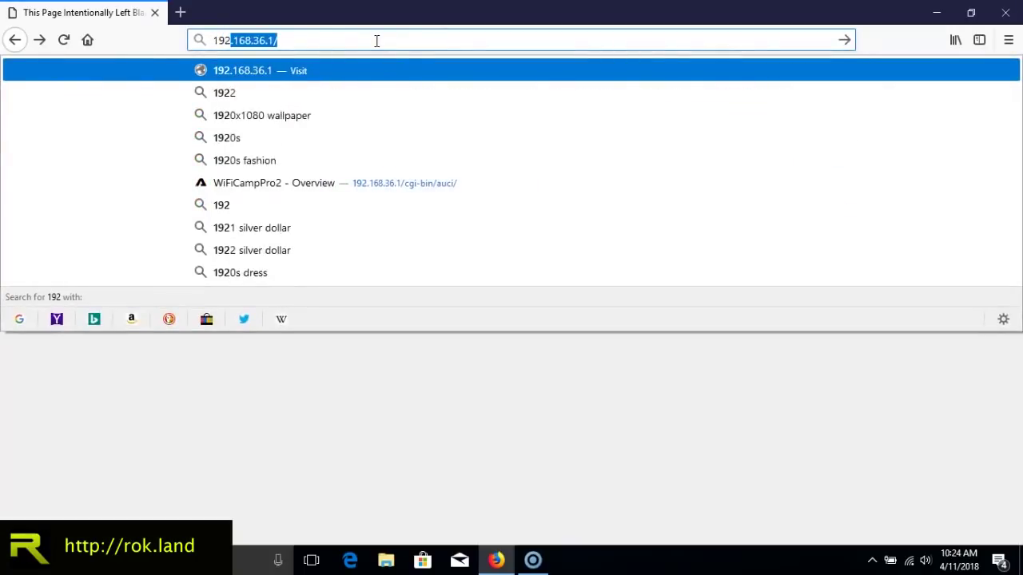
click(376, 42)
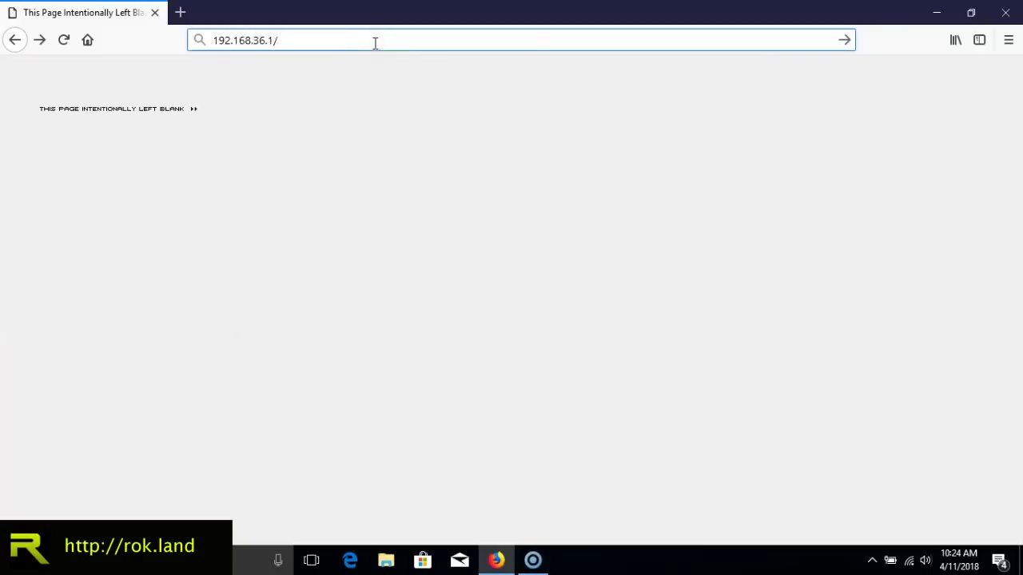
key(Return)
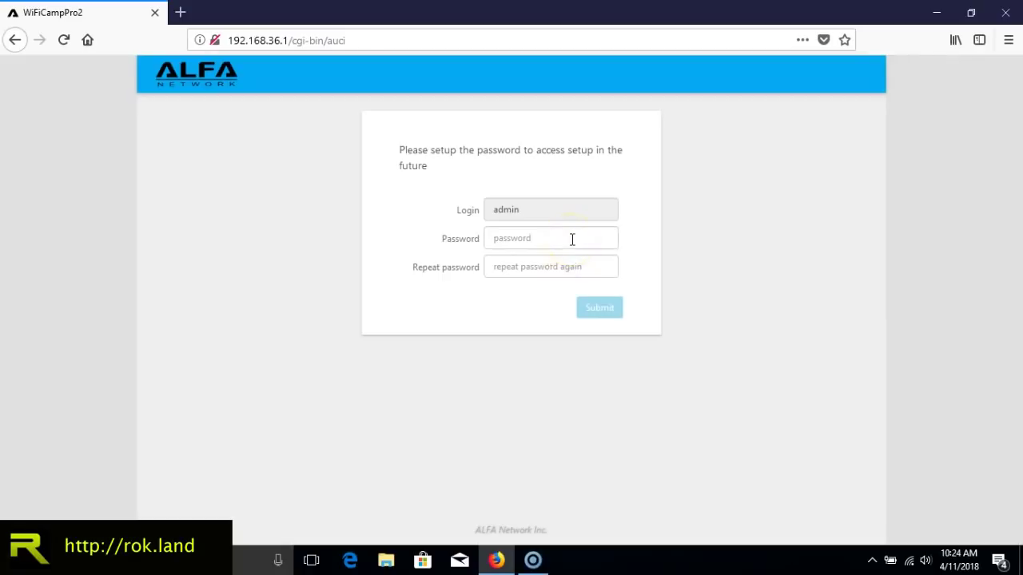
Step: Enter the admin password in both fields and submit it without saving the login
click(571, 239)
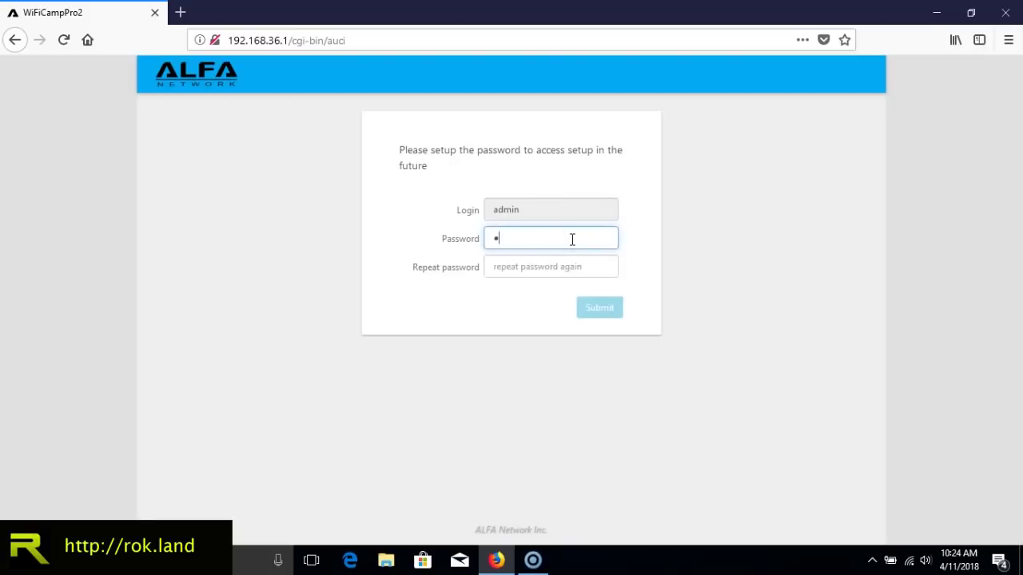
text(•••)
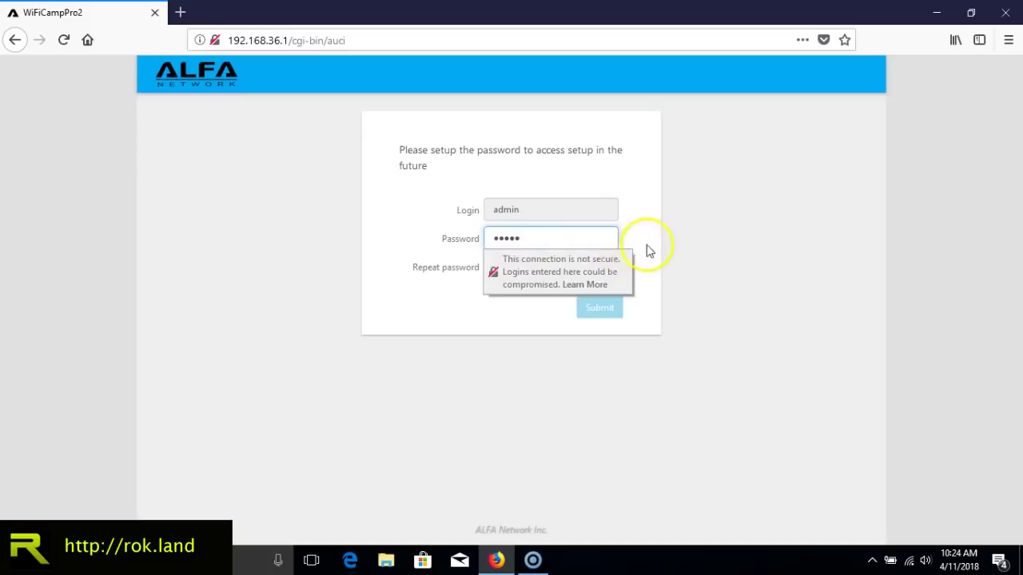
click(541, 266)
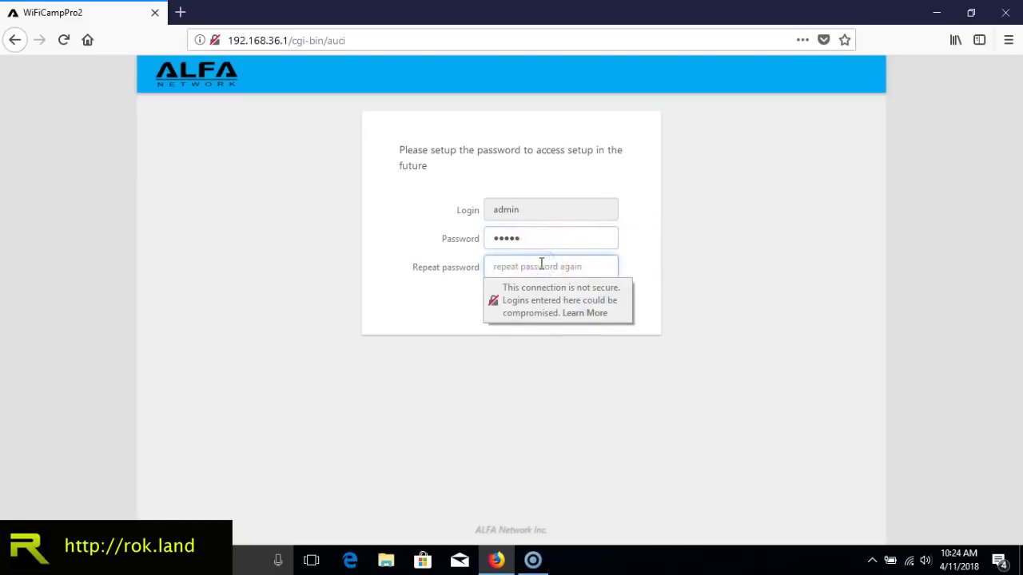
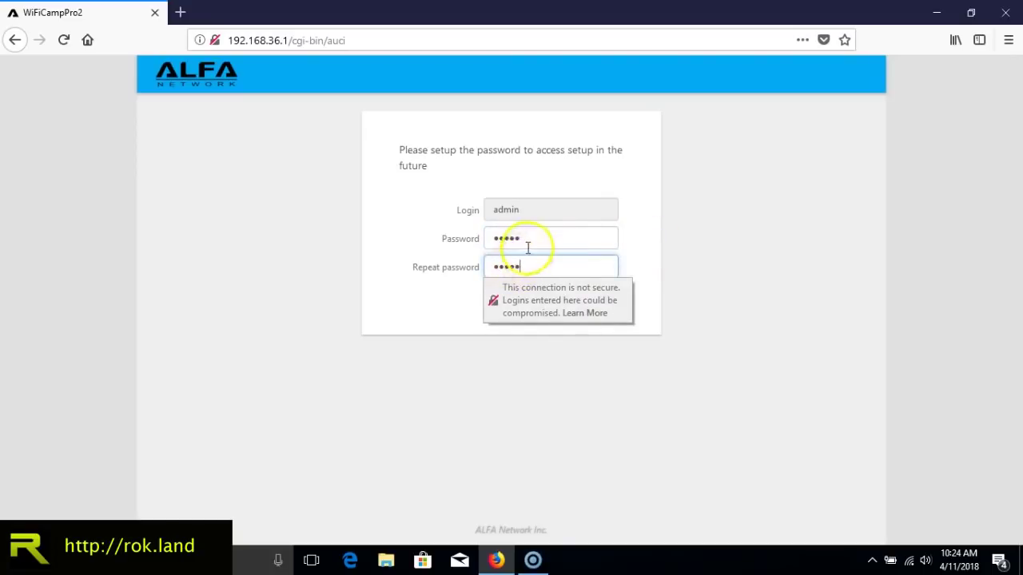
click(526, 238)
click(451, 269)
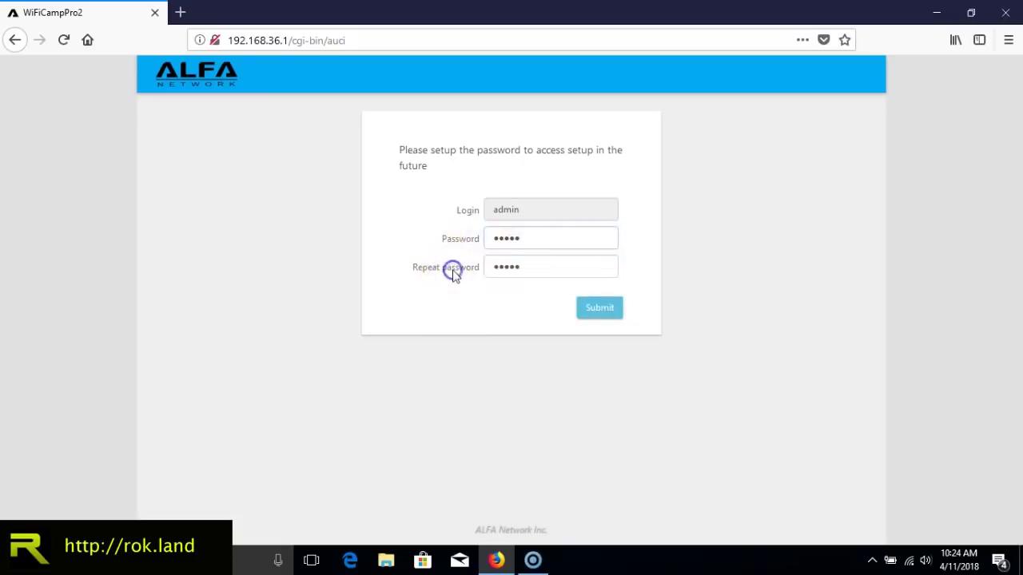
click(600, 314)
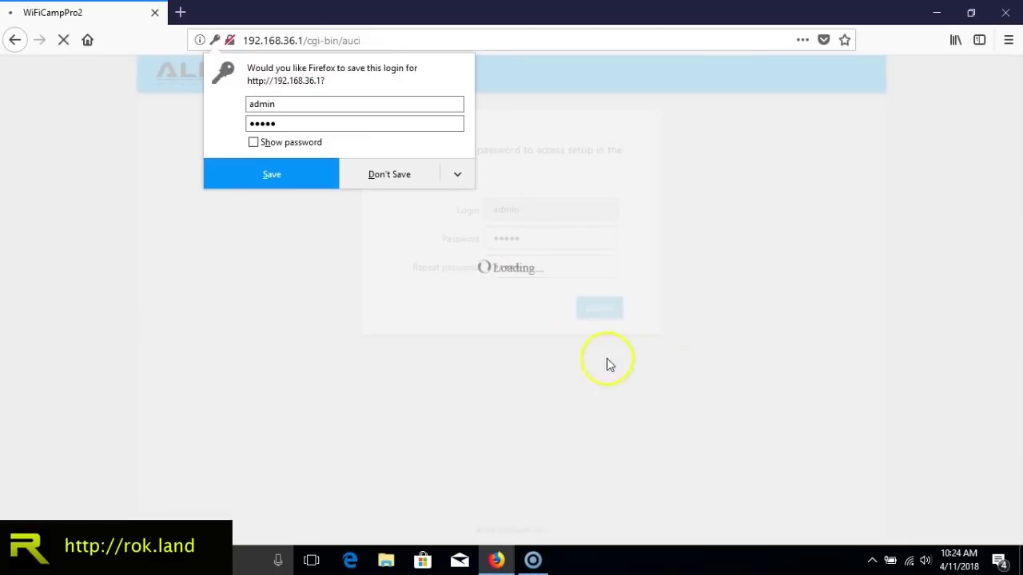
click(375, 175)
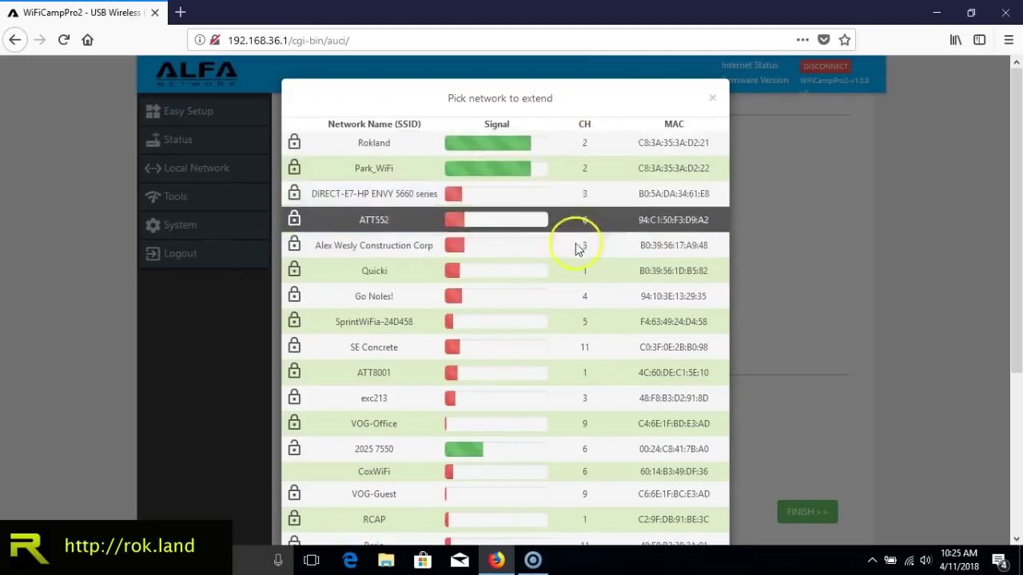
Step: Select the Park_WiFi row and confirm it as the network to extend
click(416, 172)
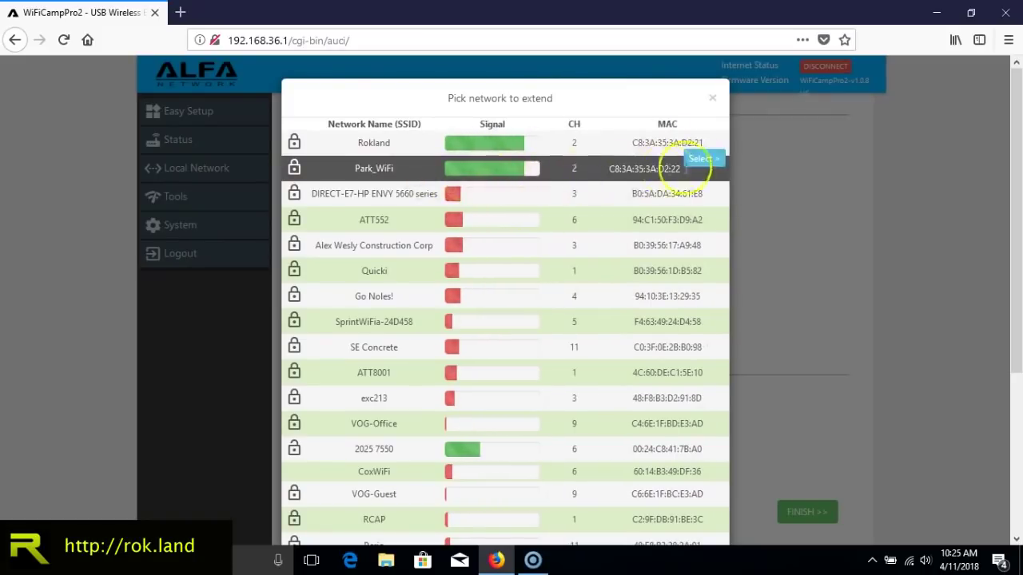
click(715, 159)
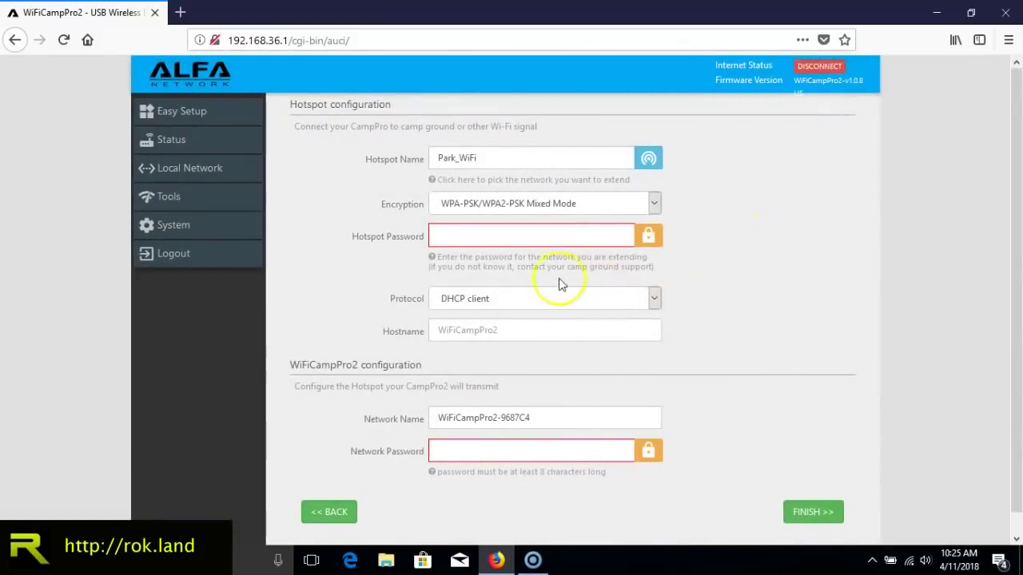
Step: Enter the Park_WiFi password and the WiFiCampPro2-9687C4 network password, then finish
click(530, 235)
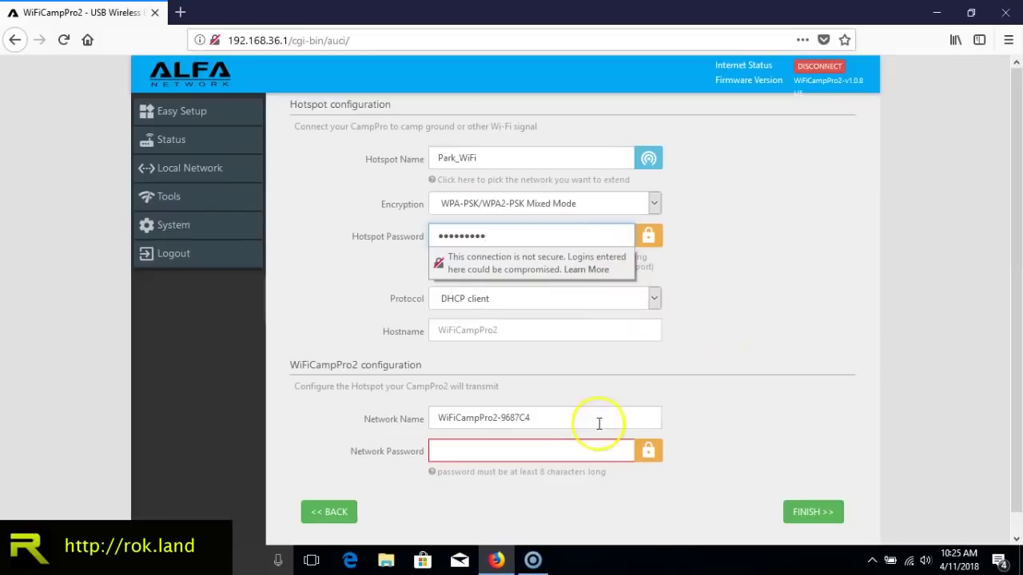
scroll(578, 454, down, 1)
scroll(579, 454, down, 1)
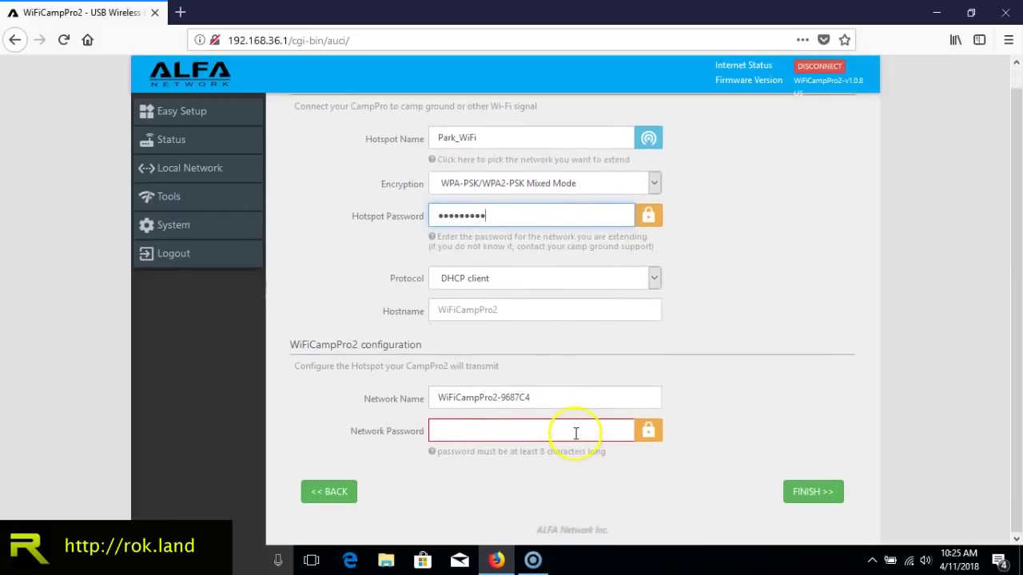
click(575, 431)
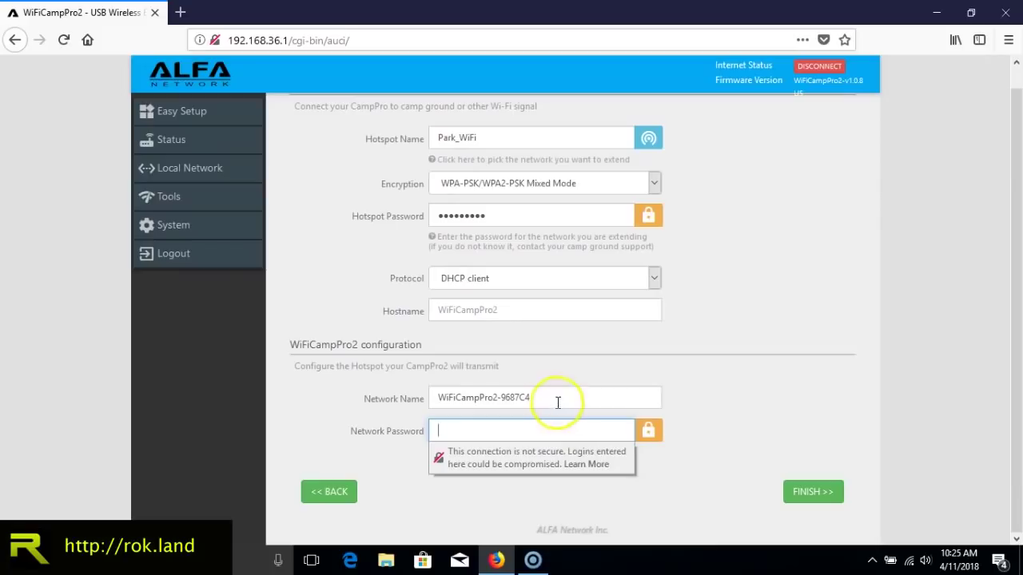
click(555, 398)
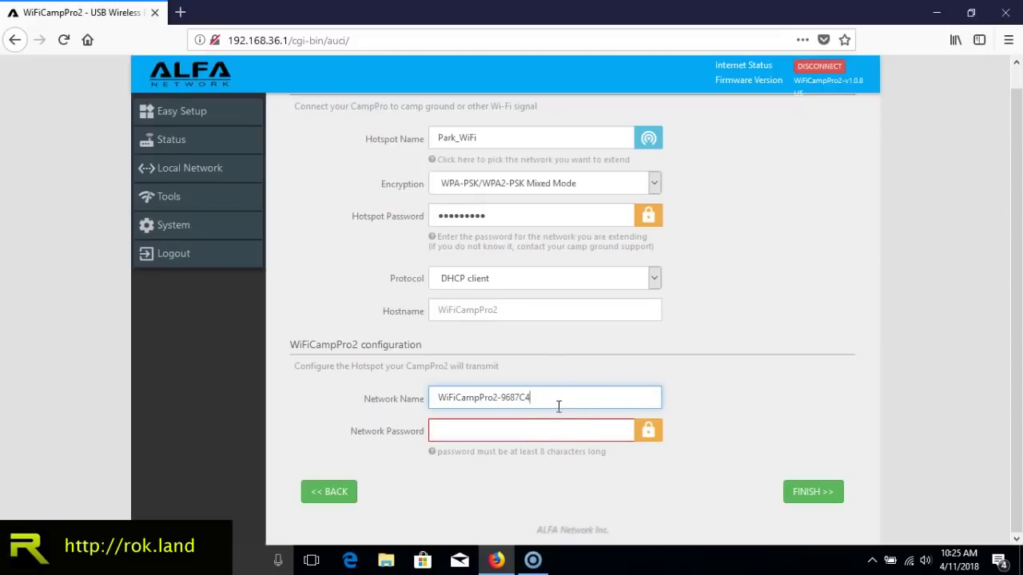
click(556, 429)
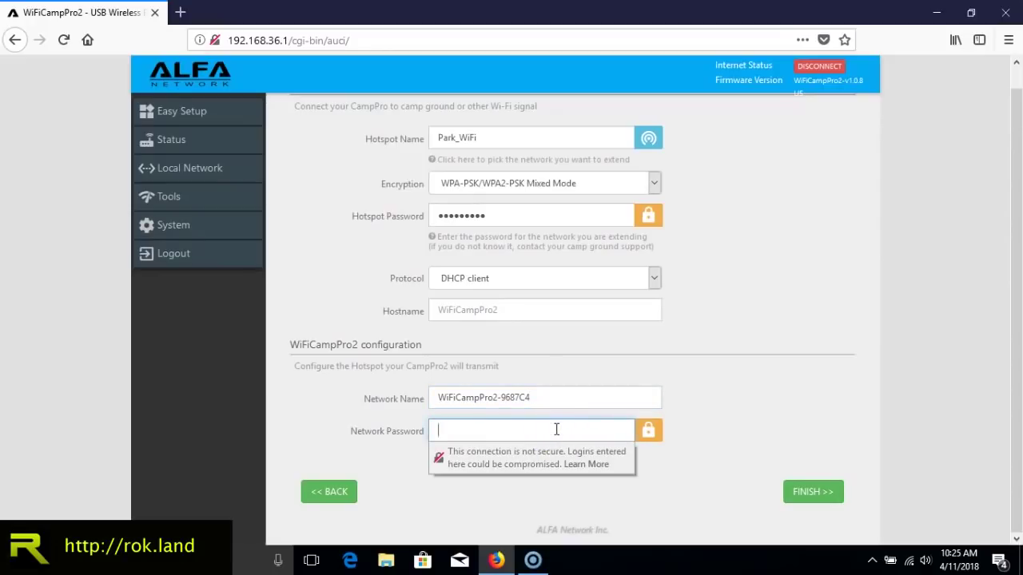
click(810, 496)
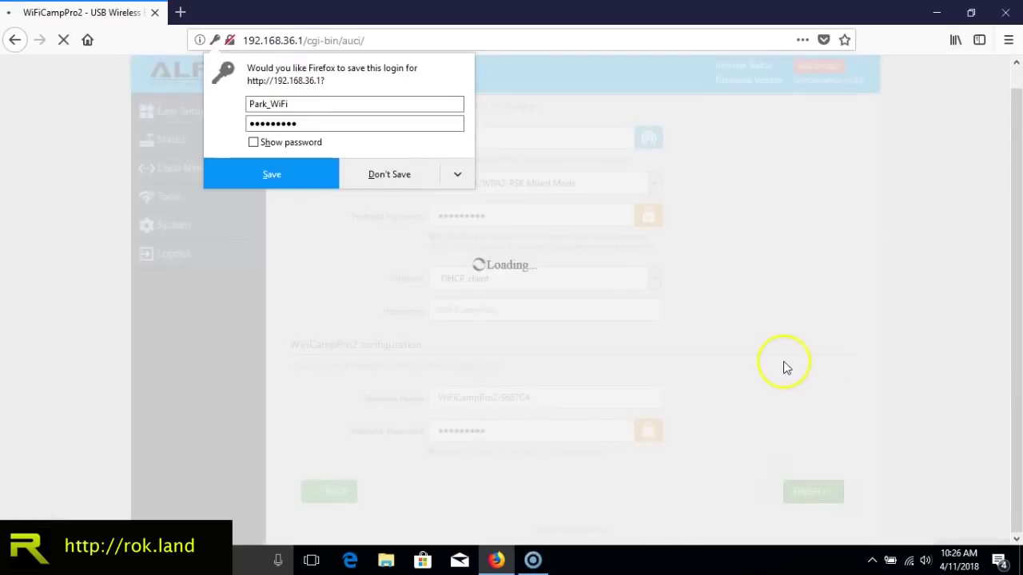
Step: Decline saving the Wi-Fi password and let the Overview status page load
click(390, 183)
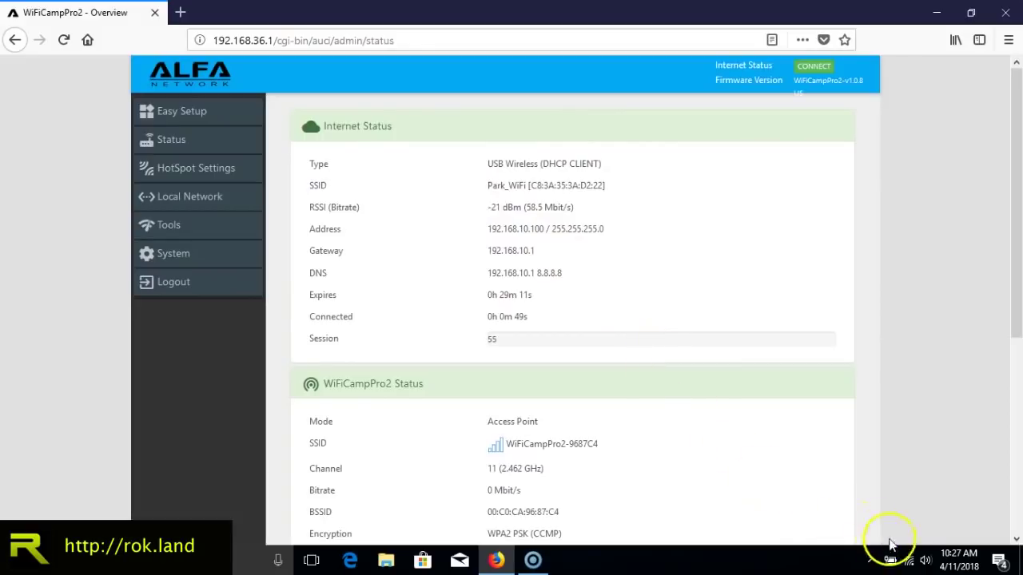
Step: Open the Windows Wi-Fi network list from the system tray
click(909, 564)
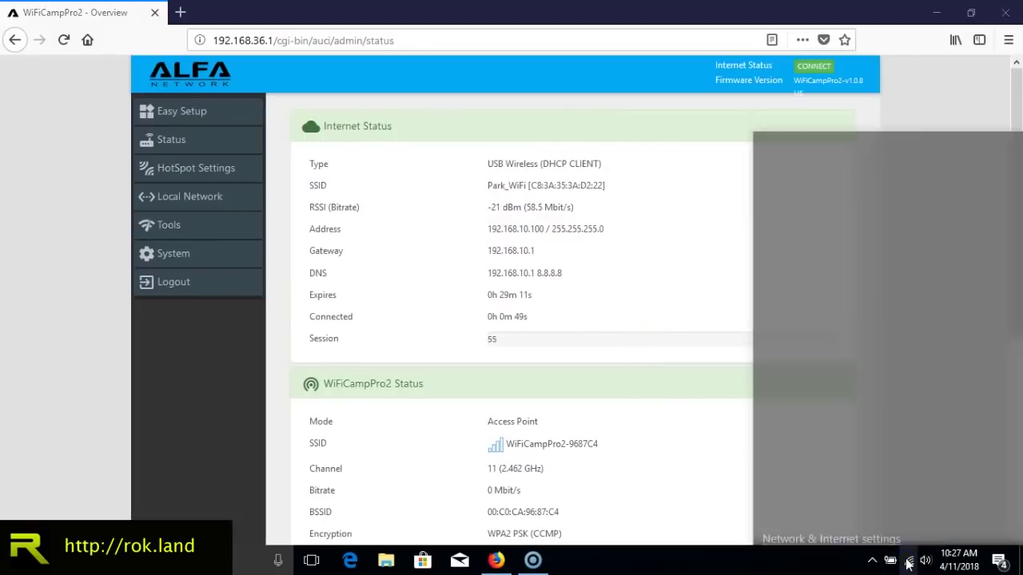